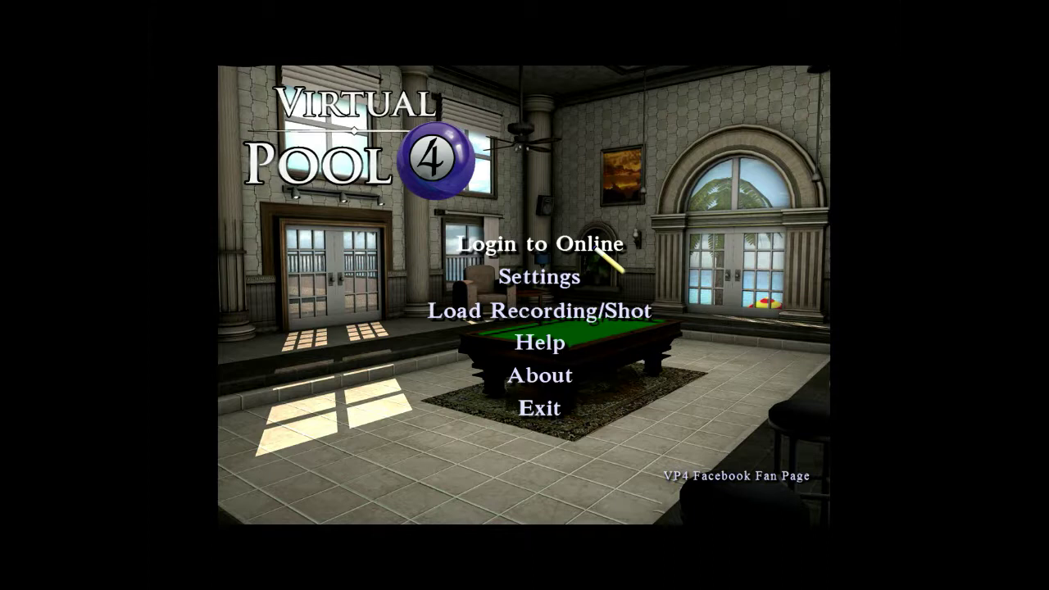
Log in to online play with the account password, then open your profile page with Ctrl-Z.
click(597, 249)
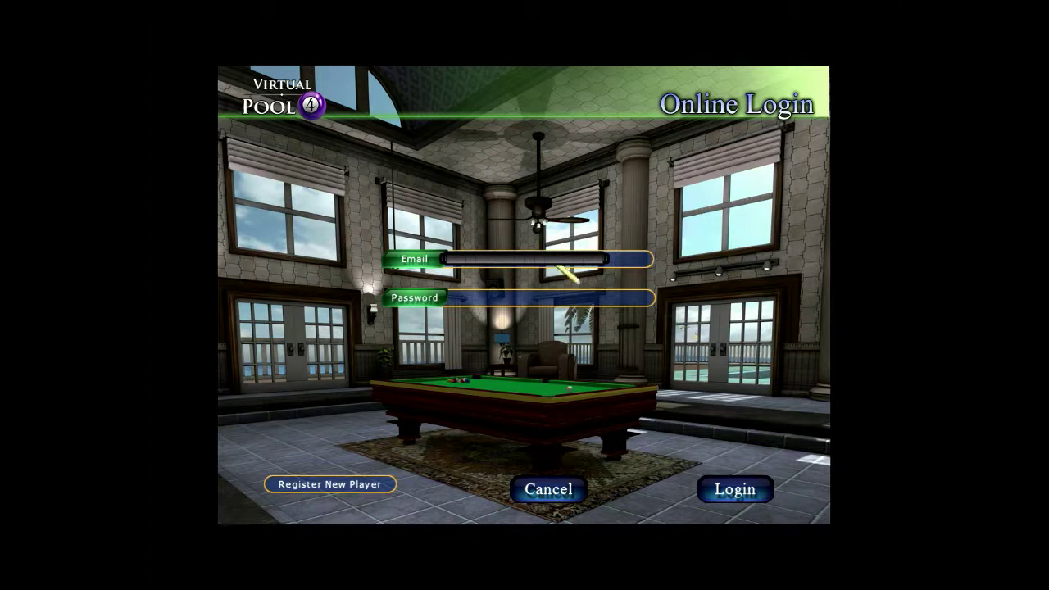
click(551, 297)
text(******)
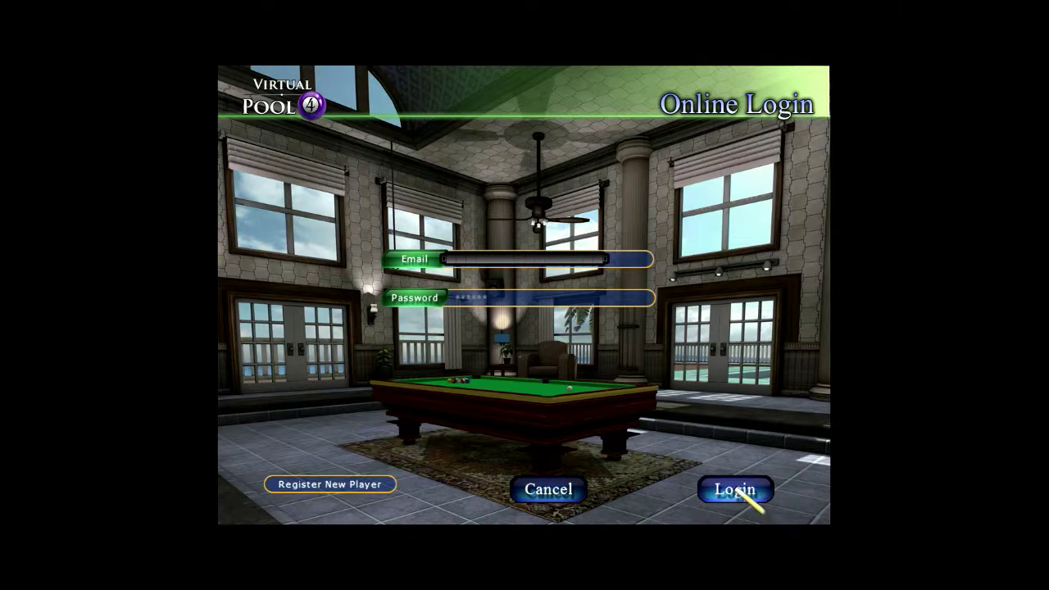
click(735, 489)
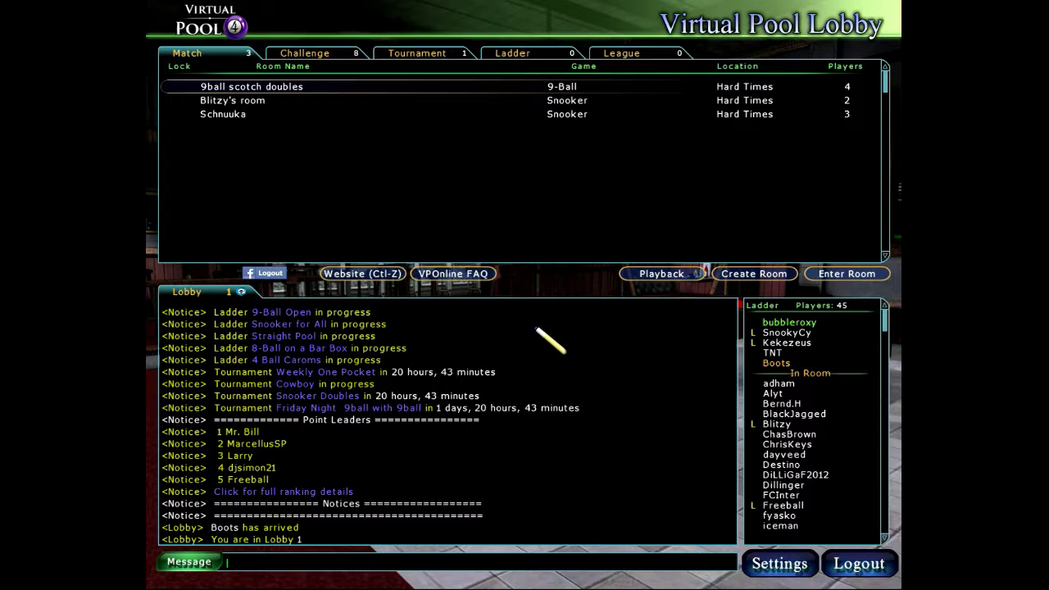
key(ctrl+z)
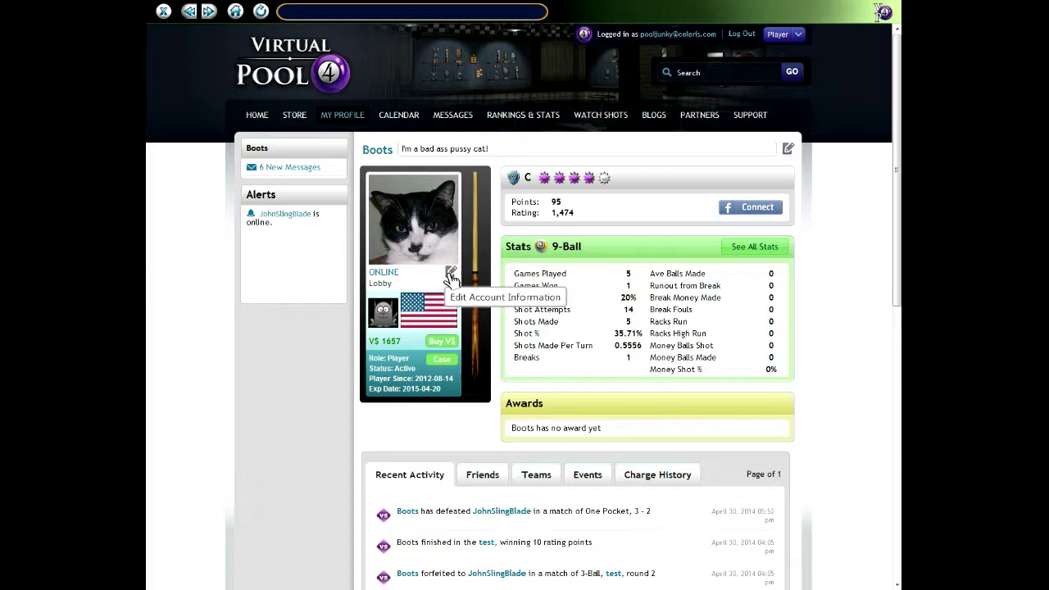
click(451, 276)
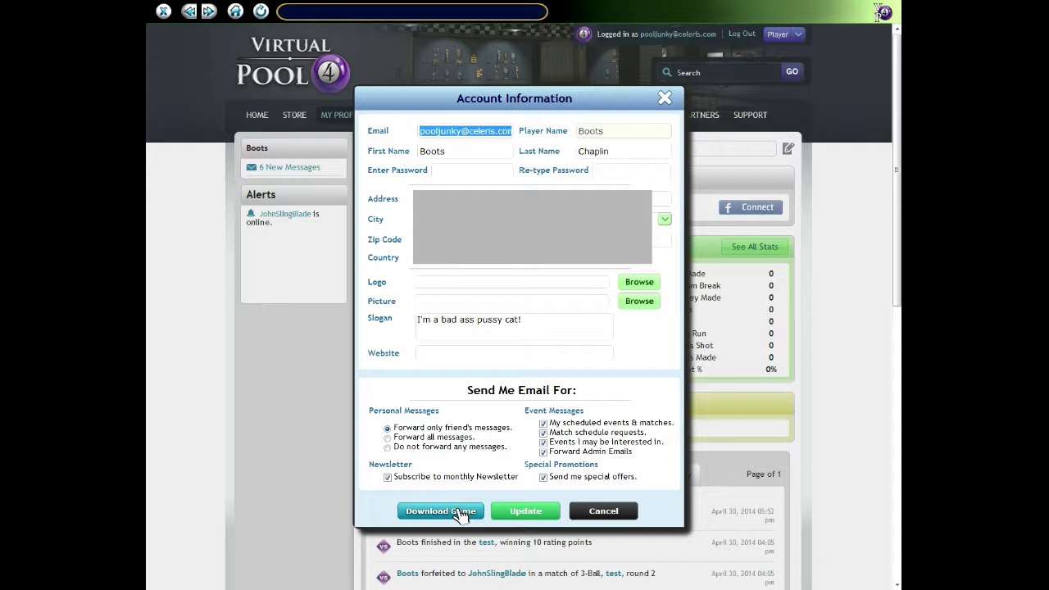
click(604, 511)
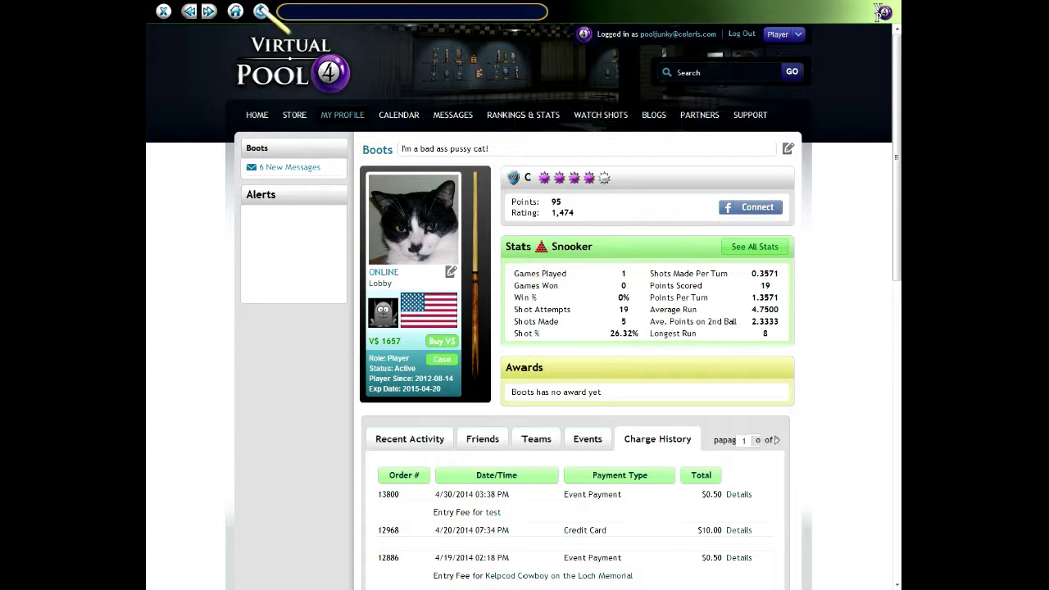
Refresh the profile page from the browser toolbar to bring back recent activity.
click(261, 10)
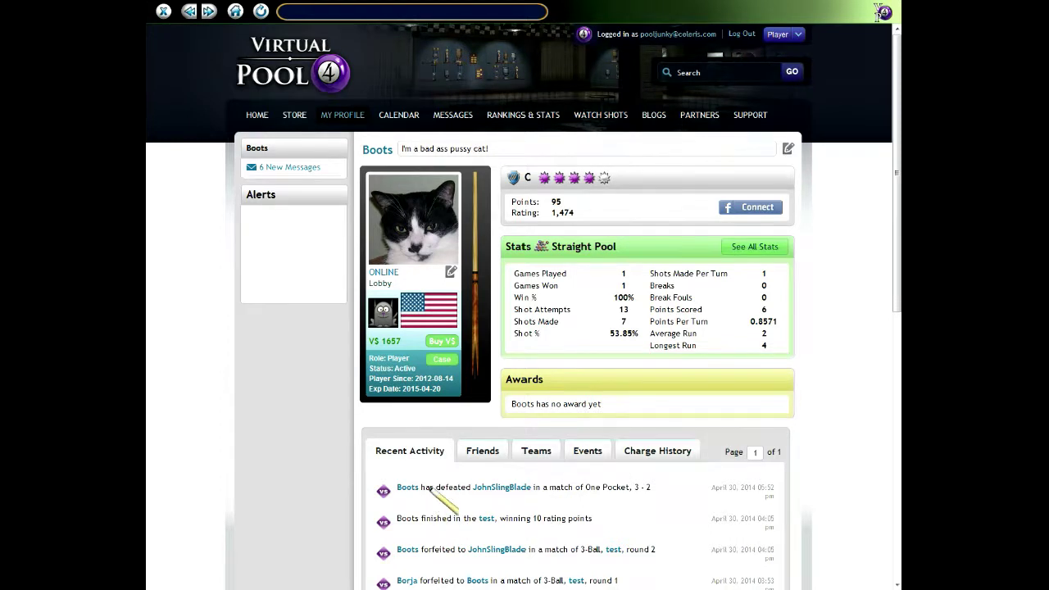
Display the Friends tab, listing three online friends with their current rooms or matches.
scroll(435, 508, down, 3)
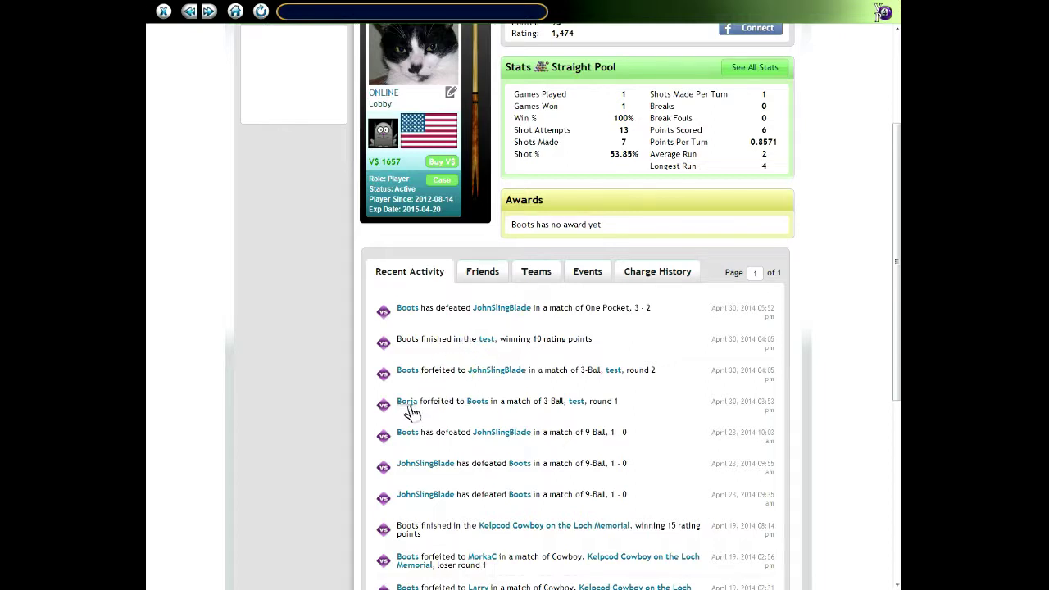
click(494, 273)
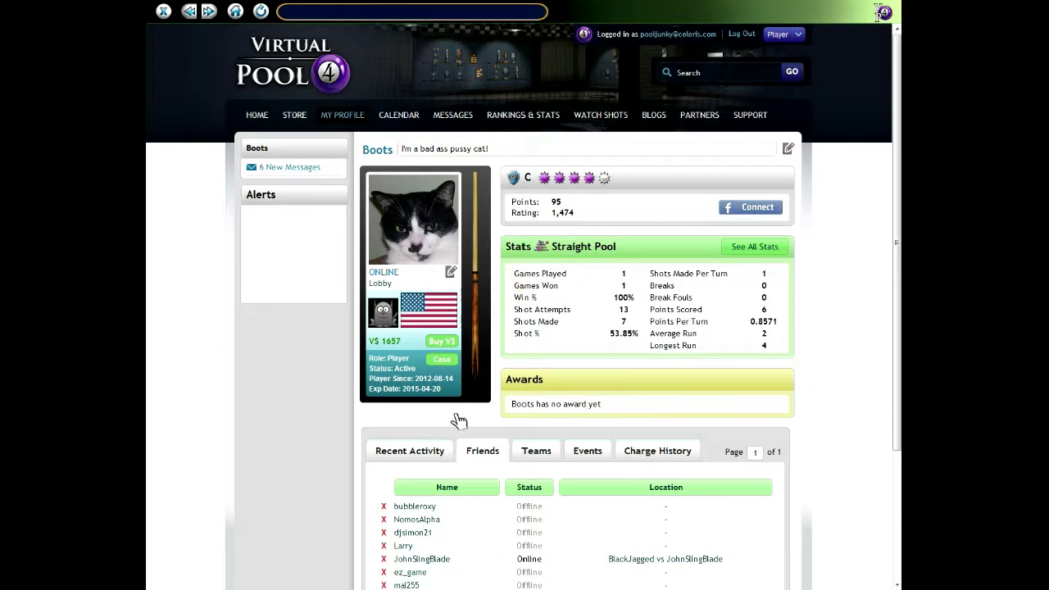
scroll(459, 421, down, 3)
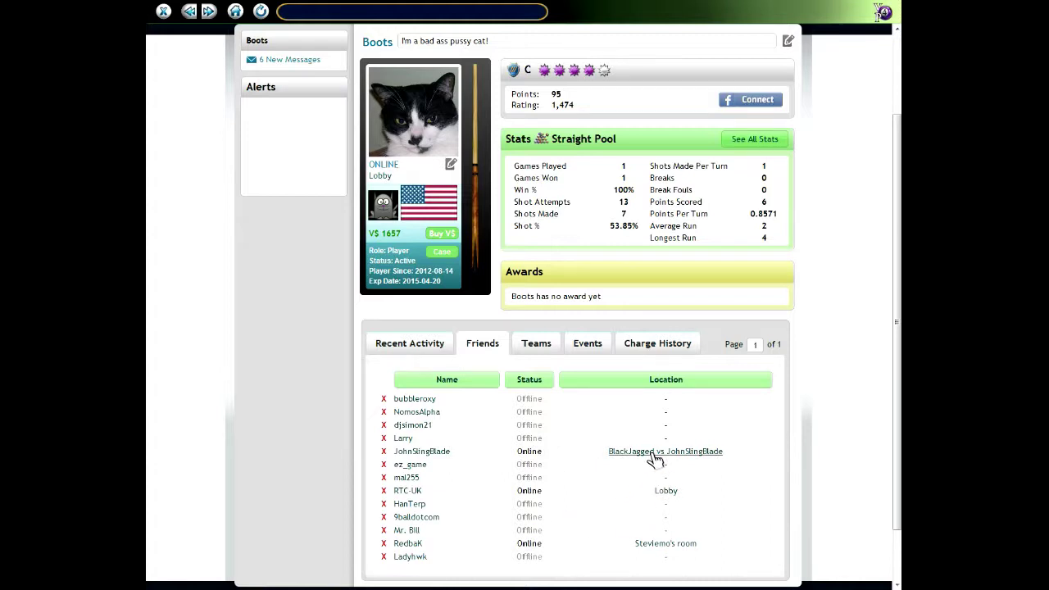
Check the player's teams on the Teams tab and the active events list.
click(538, 344)
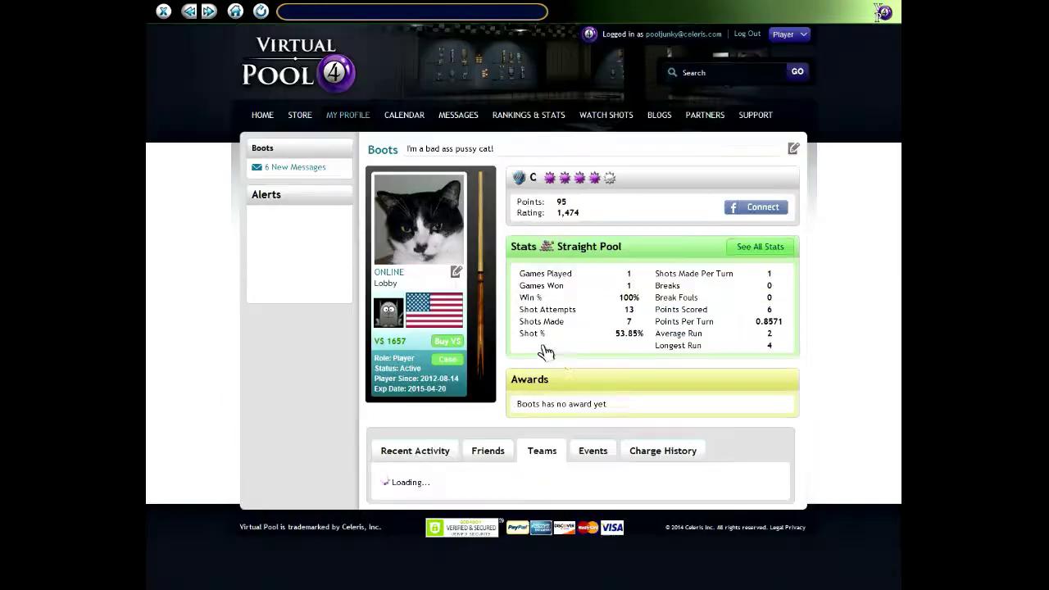
click(591, 459)
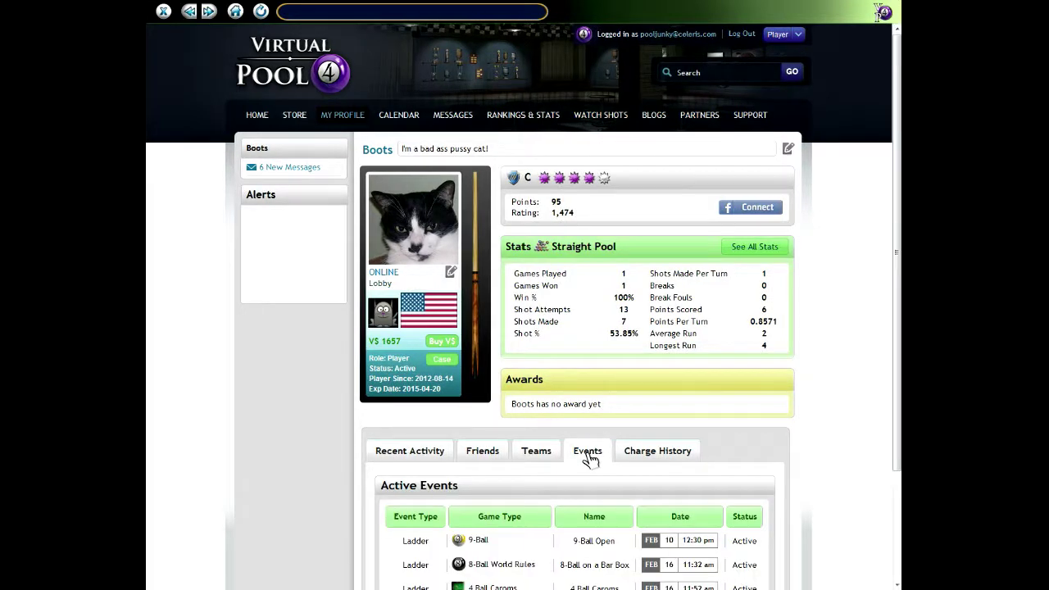
scroll(592, 480, down, 1)
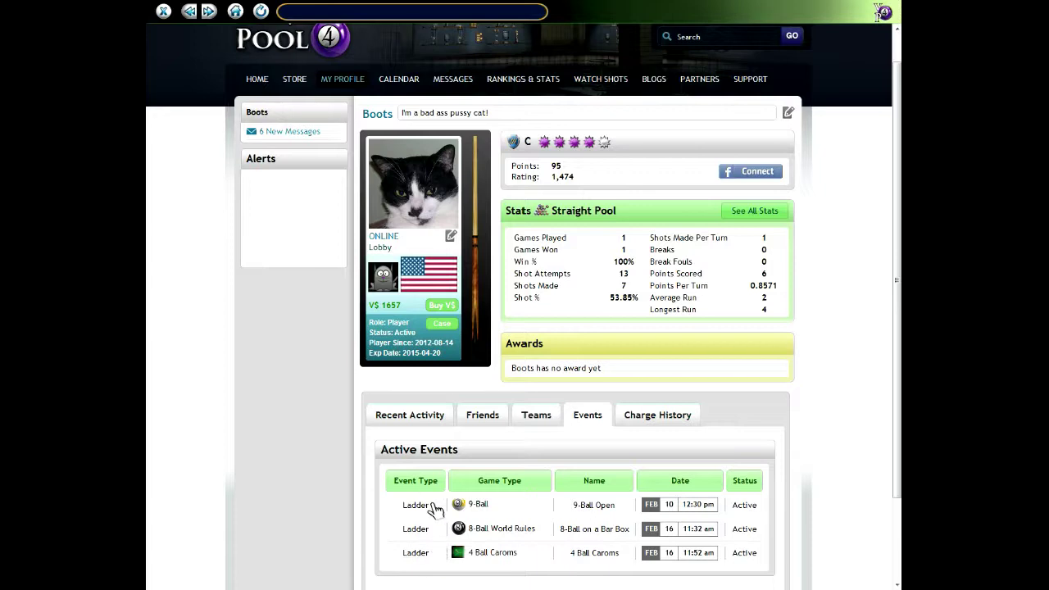
Review the Charge History table of event fees, credit-card and Virtual Pool Dollar charges.
click(658, 417)
scroll(657, 420, down, 5)
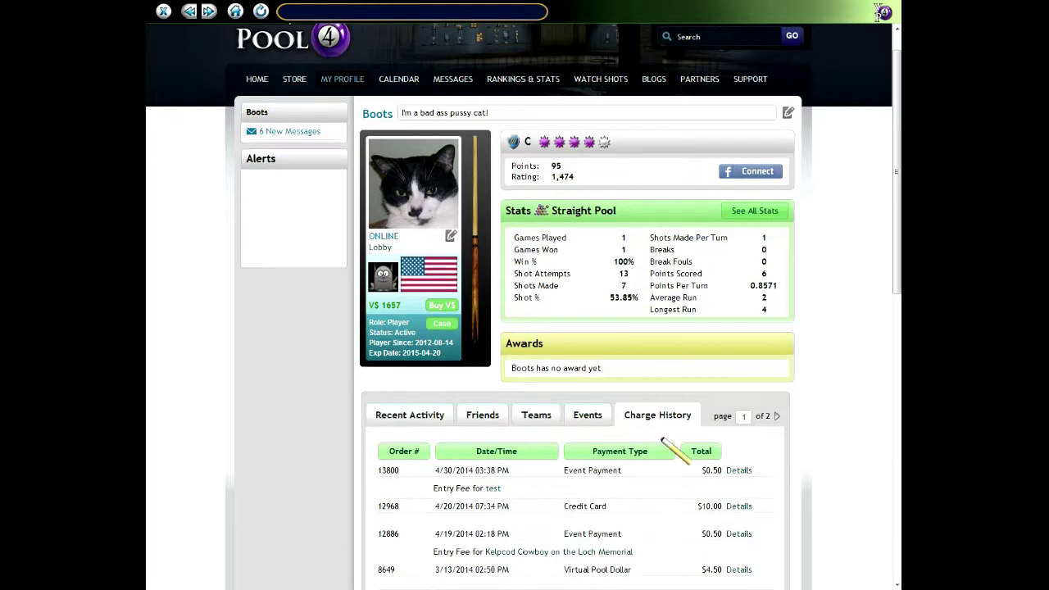
scroll(675, 450, down, 1)
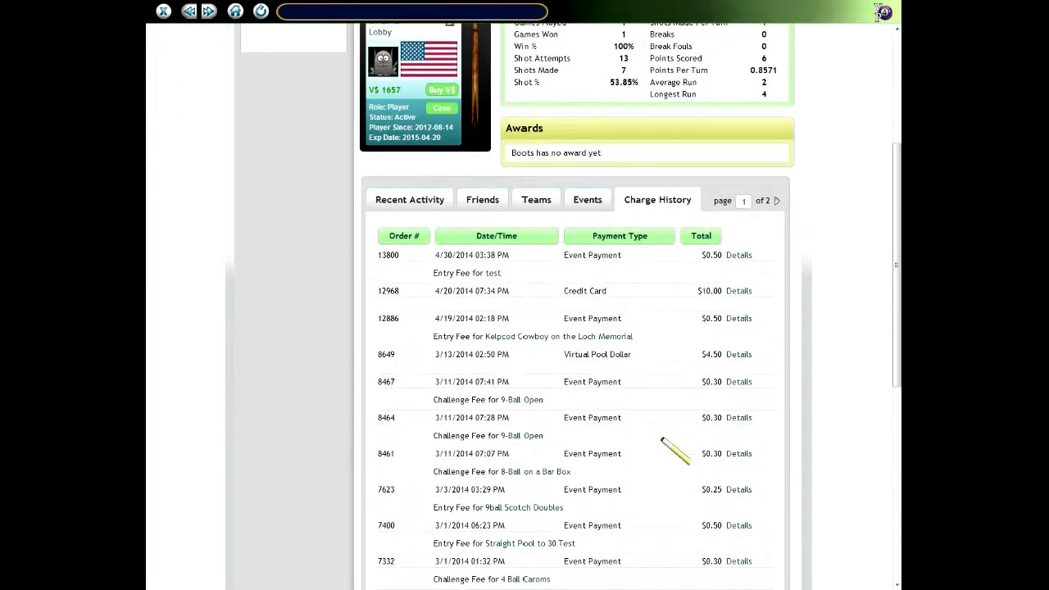
scroll(675, 450, down, 3)
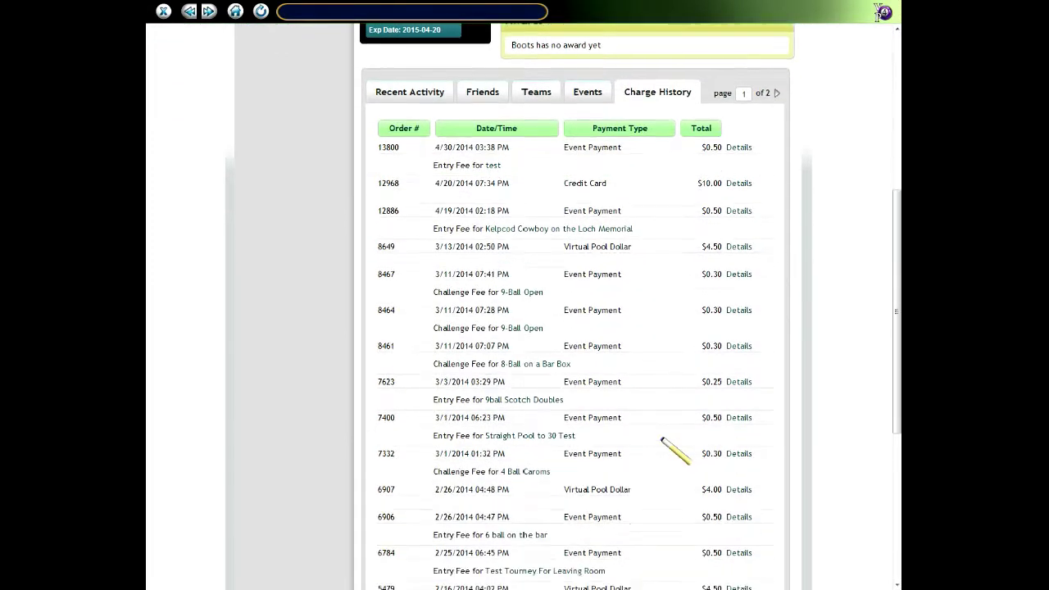
scroll(675, 450, up, 3)
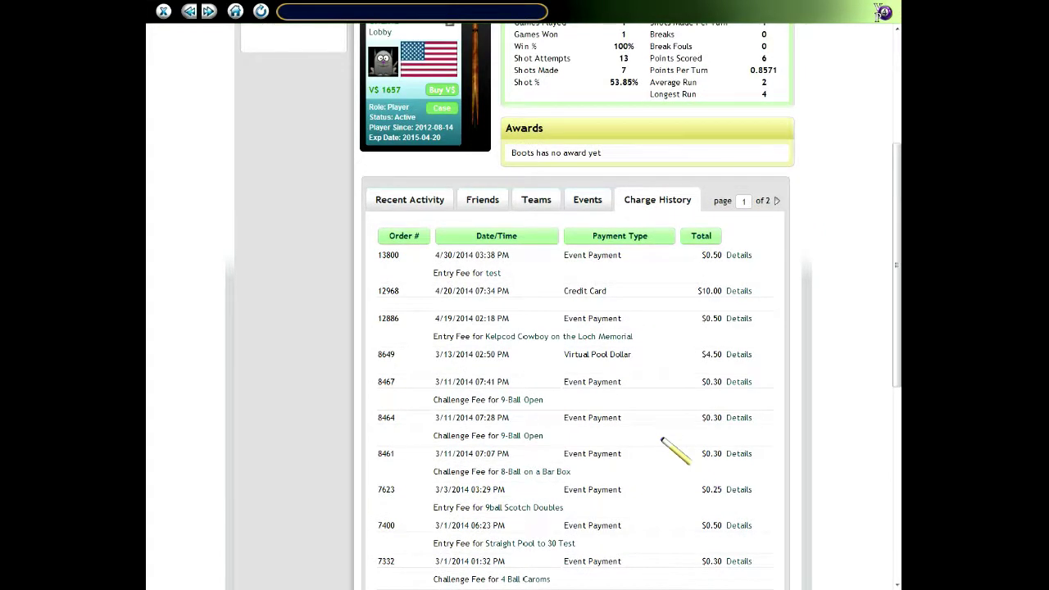
scroll(674, 449, up, 6)
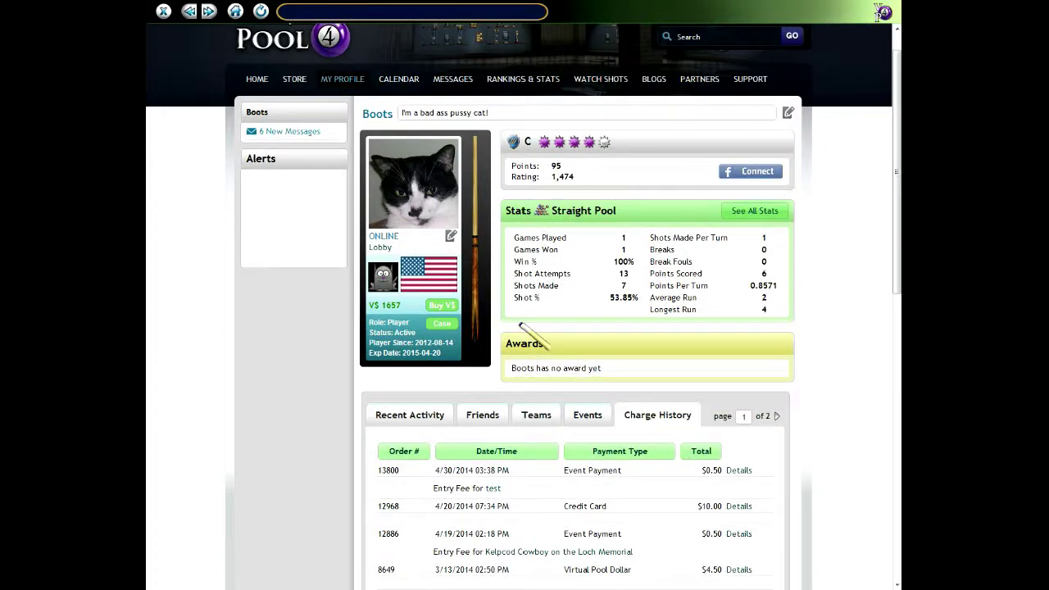
Set the Viking SE-104 to Display in the Cue Case and save the update.
click(476, 278)
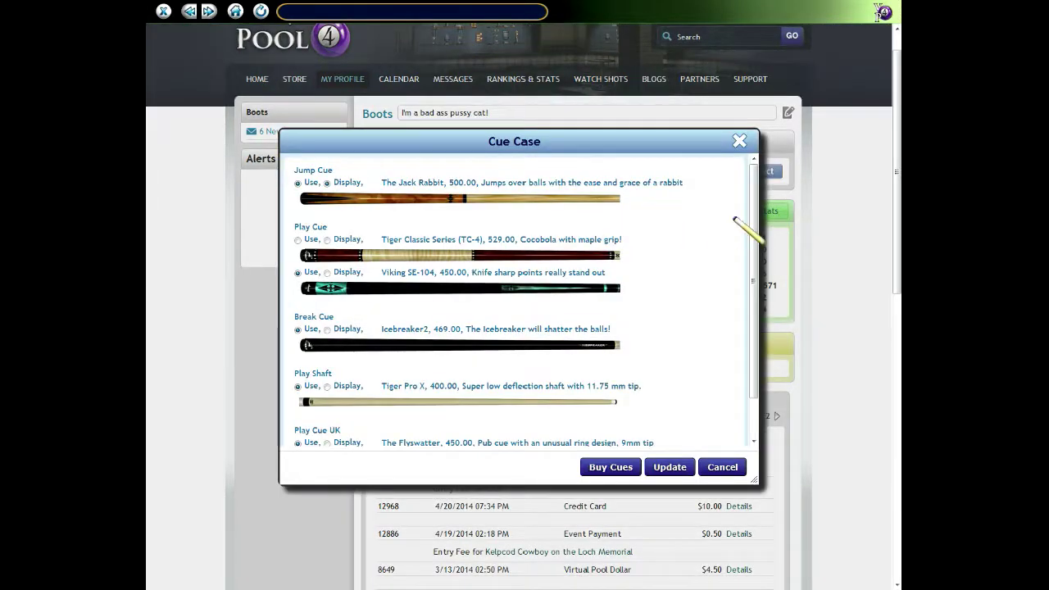
drag(753, 217, 744, 192)
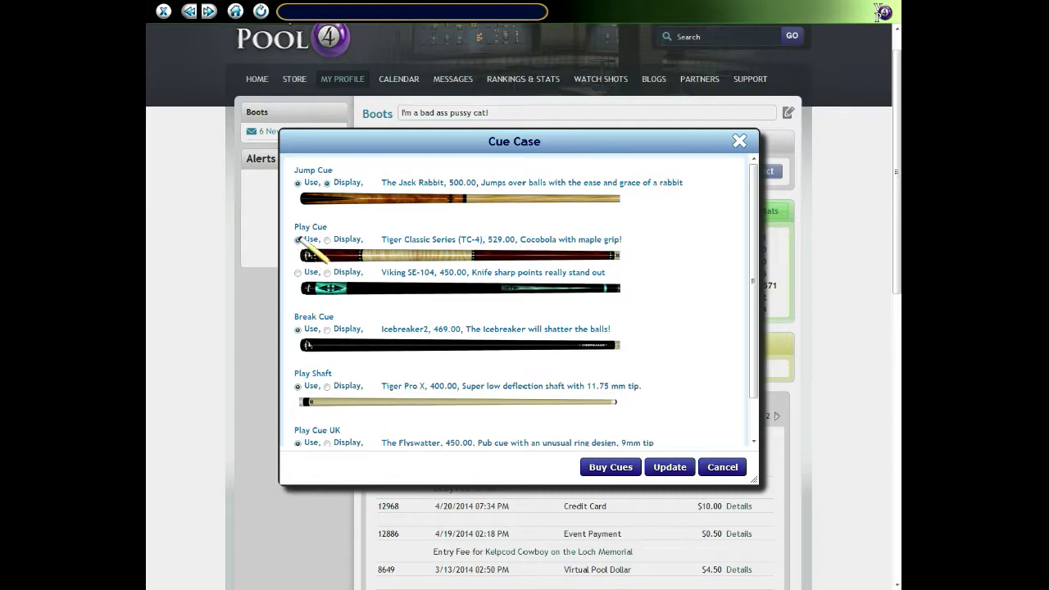
click(327, 273)
click(656, 467)
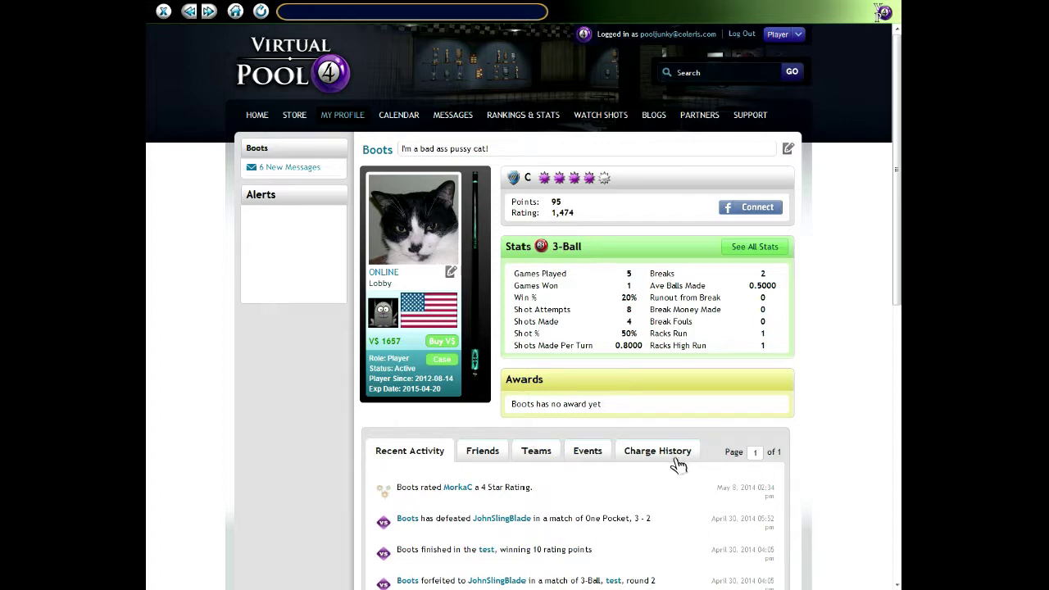
scroll(672, 492, down, 5)
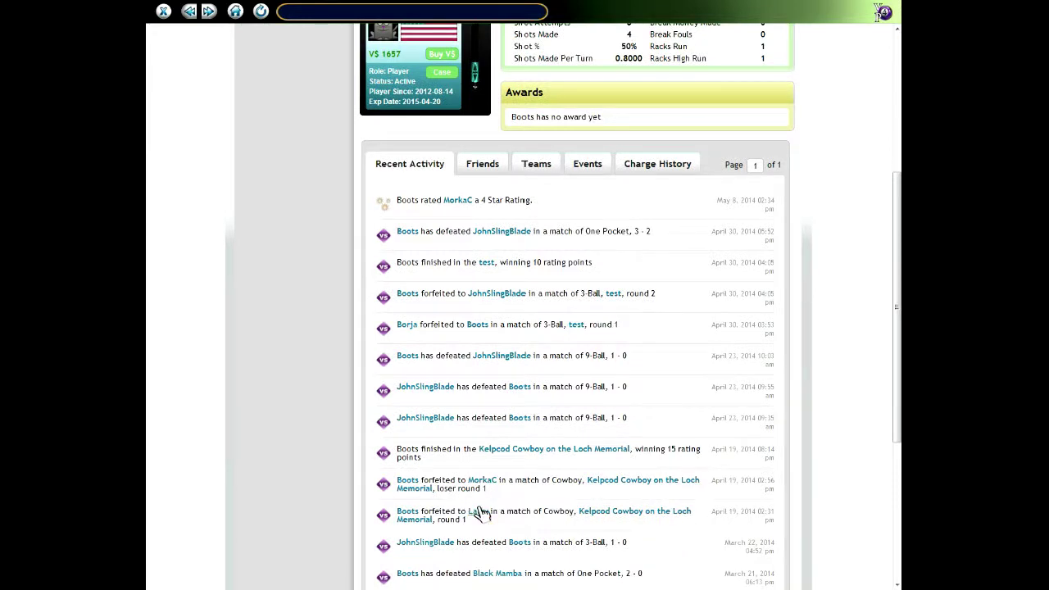
Open a Recent Activity player's Professional-ranked profile and browse their Friends list.
click(479, 512)
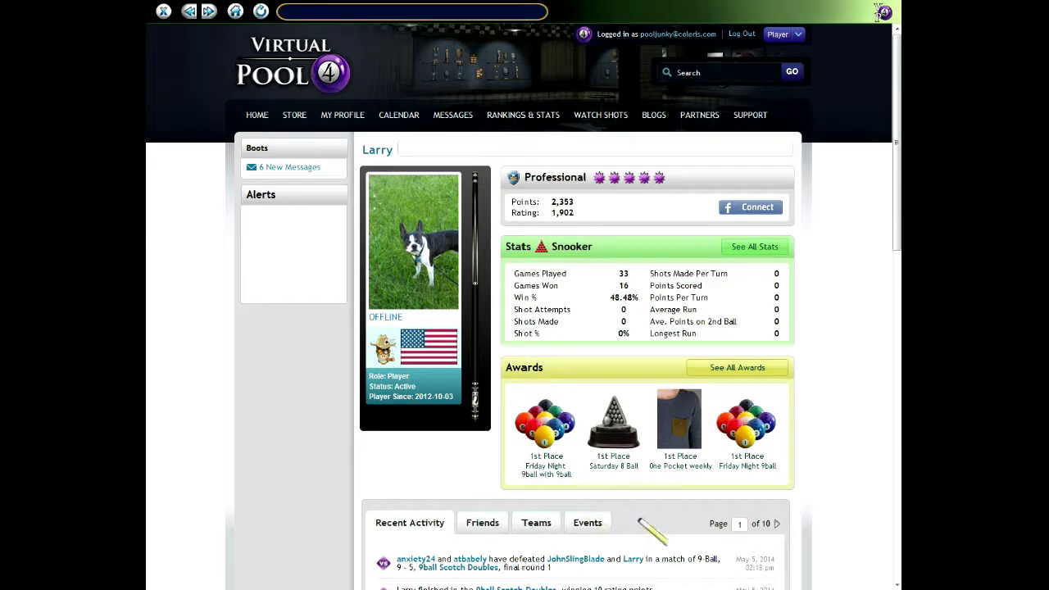
scroll(640, 520, down, 4)
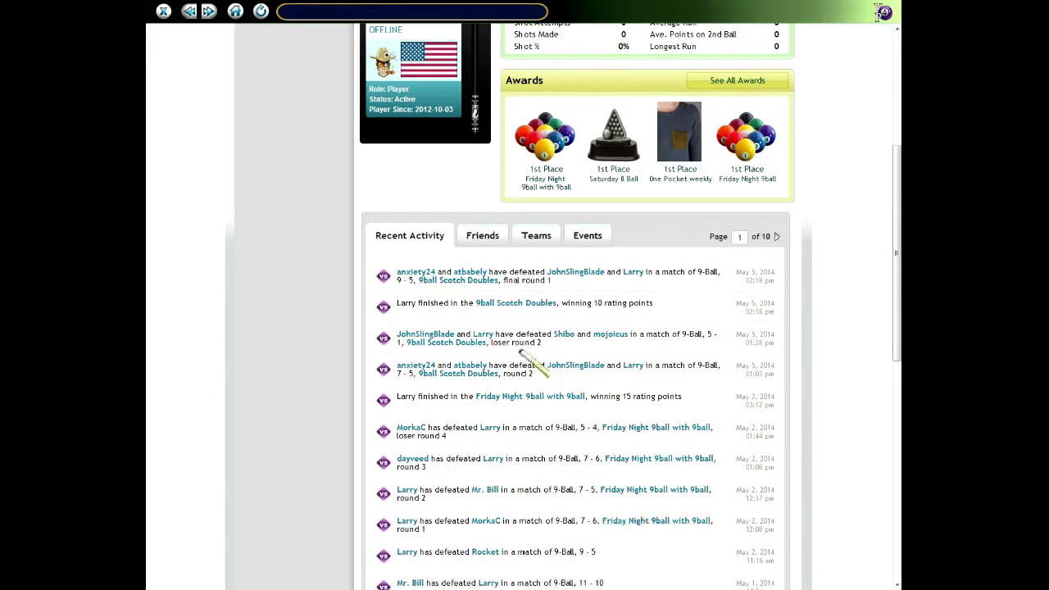
click(484, 238)
scroll(494, 266, down, 2)
scroll(495, 265, down, 3)
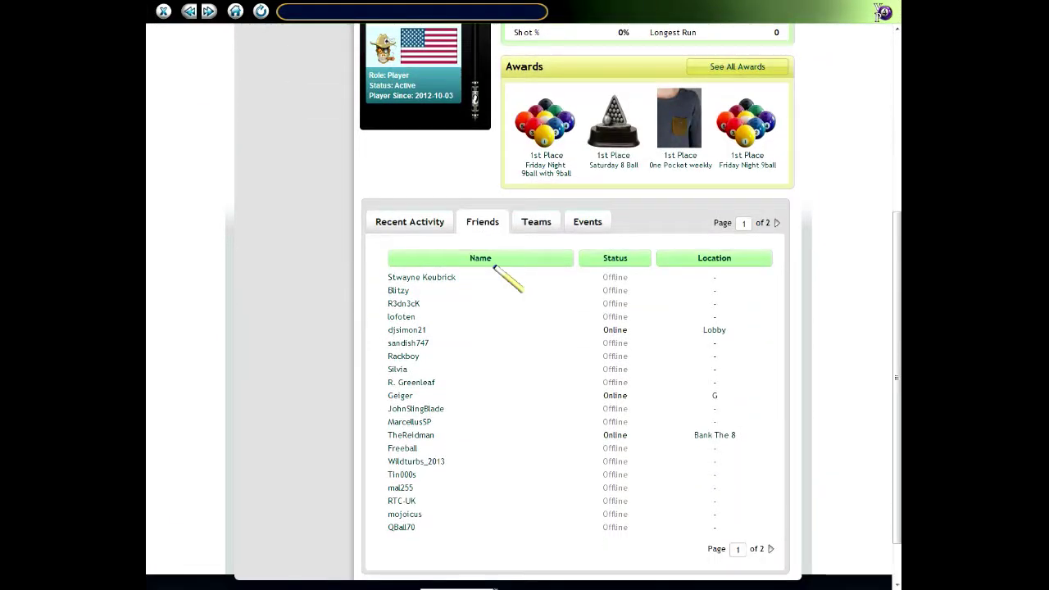
scroll(495, 265, up, 3)
scroll(496, 271, up, 1)
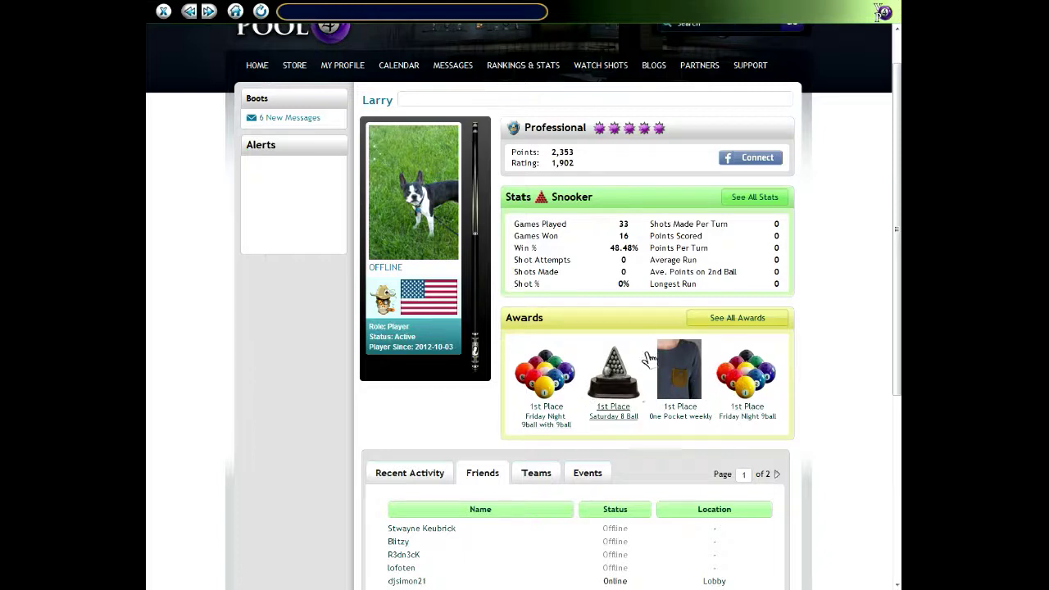
View all the other player's event awards, then go back to their profile page.
click(707, 327)
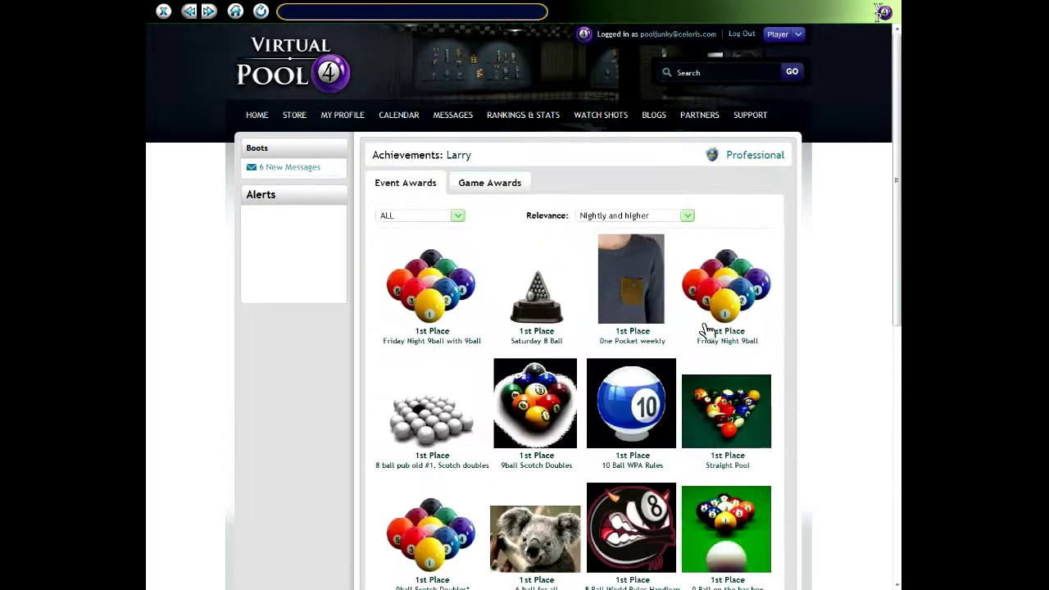
scroll(706, 328, down, 2)
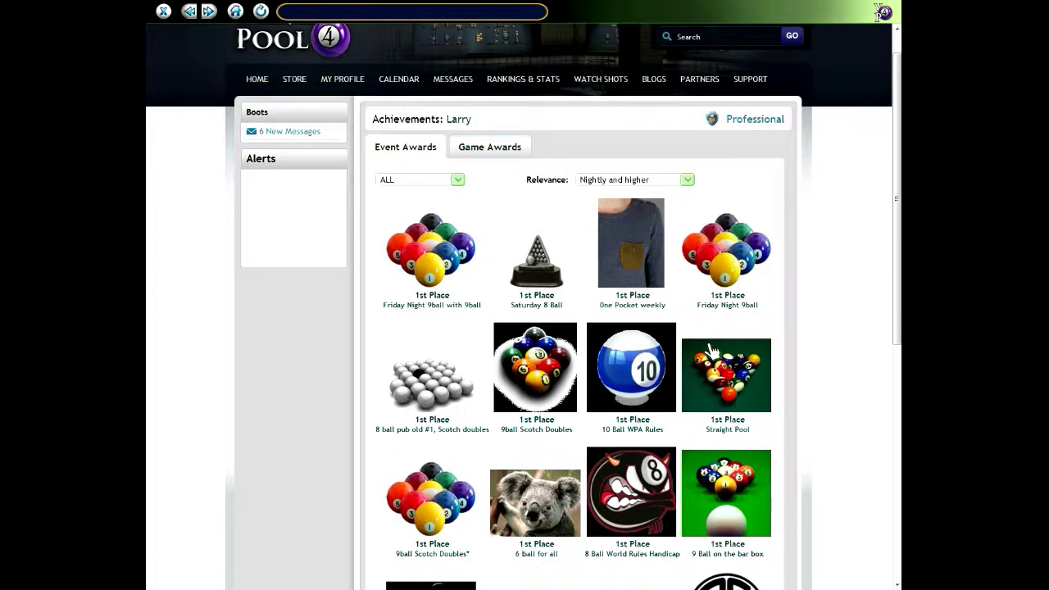
click(190, 10)
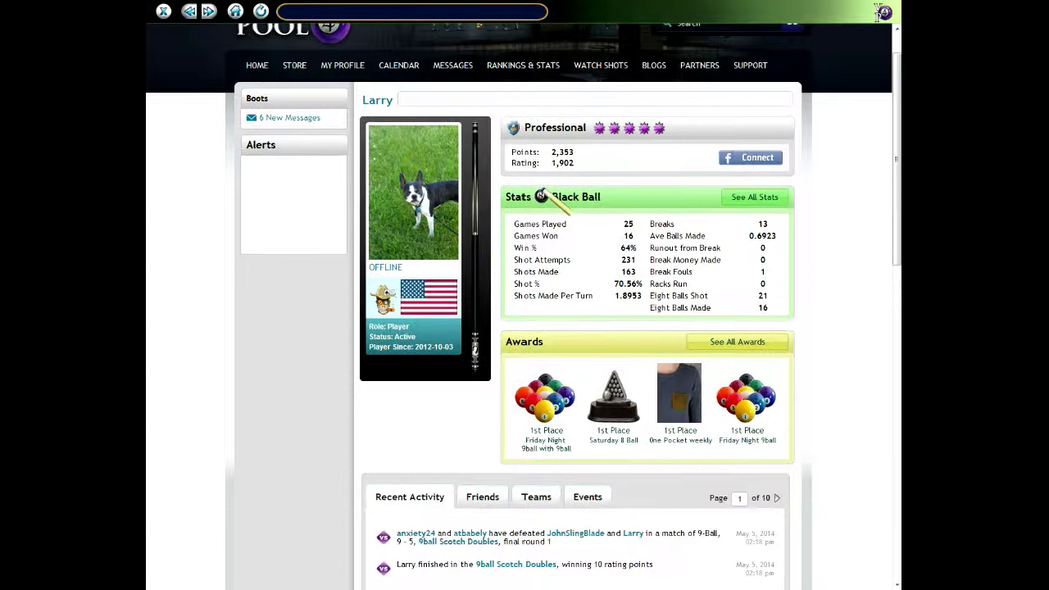